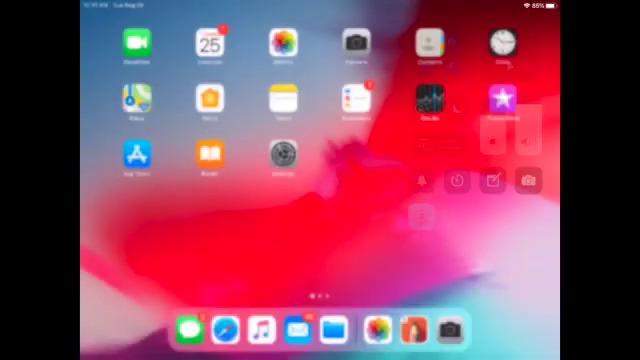
Launch SketchBook, draw a closed black vase outline and sketch a daisy-like flower head above it
{"action": "left_click", "coordinate": [414, 330]}
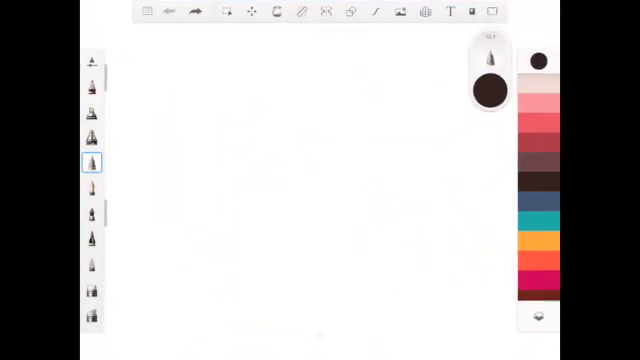
{"action": "mouse_move", "coordinate": [262, 216]}
{"action": "left_mouse_down"}
{"action": "mouse_move", "coordinate": [236, 250]}
{"action": "mouse_move", "coordinate": [252, 325]}
{"action": "mouse_move", "coordinate": [310, 326]}
{"action": "left_mouse_up"}
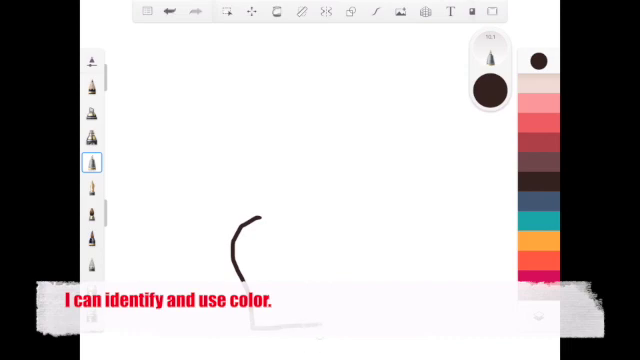
{"action": "mouse_move", "coordinate": [300, 218]}
{"action": "left_mouse_down"}
{"action": "mouse_move", "coordinate": [330, 228]}
{"action": "mouse_move", "coordinate": [337, 265]}
{"action": "mouse_move", "coordinate": [325, 322]}
{"action": "left_mouse_up"}
{"action": "left_click_drag", "start_coordinate": [262, 217], "coordinate": [300, 221]}
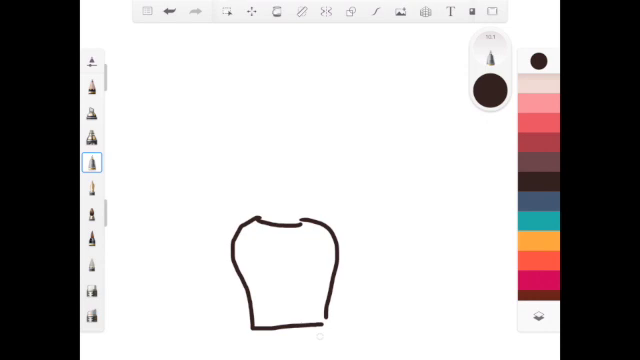
{"action": "mouse_move", "coordinate": [236, 95]}
{"action": "left_mouse_down"}
{"action": "mouse_move", "coordinate": [222, 100]}
{"action": "mouse_move", "coordinate": [232, 118]}
{"action": "mouse_move", "coordinate": [240, 96]}
{"action": "mouse_move", "coordinate": [195, 92]}
{"action": "mouse_move", "coordinate": [186, 108]}
{"action": "mouse_move", "coordinate": [215, 108]}
{"action": "mouse_move", "coordinate": [196, 145]}
{"action": "mouse_move", "coordinate": [225, 112]}
{"action": "mouse_move", "coordinate": [230, 148]}
{"action": "mouse_move", "coordinate": [238, 125]}
{"action": "mouse_move", "coordinate": [255, 128]}
{"action": "mouse_move", "coordinate": [265, 82]}
{"action": "mouse_move", "coordinate": [248, 78]}
{"action": "mouse_move", "coordinate": [240, 92]}
{"action": "mouse_move", "coordinate": [240, 65]}
{"action": "mouse_move", "coordinate": [228, 62]}
{"action": "mouse_move", "coordinate": [225, 92]}
{"action": "mouse_move", "coordinate": [205, 68]}
{"action": "mouse_move", "coordinate": [200, 90]}
{"action": "left_mouse_up"}
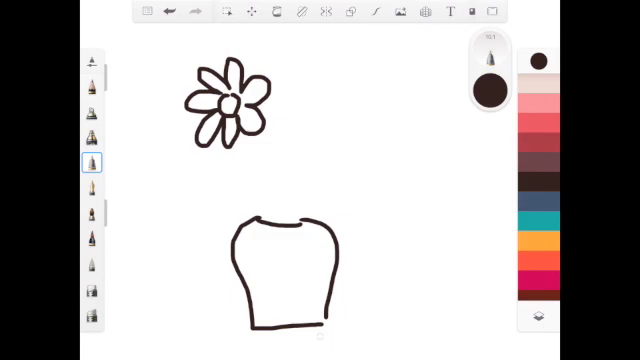
Draw a double-line stem from the first flower into the vase and a second flower head
{"action": "left_click_drag", "start_coordinate": [240, 145], "coordinate": [258, 215]}
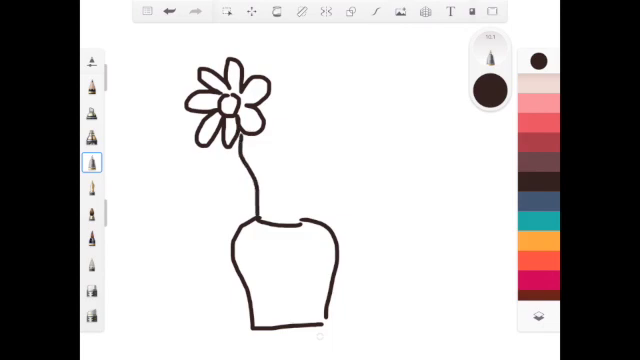
{"action": "left_click_drag", "start_coordinate": [250, 143], "coordinate": [272, 218]}
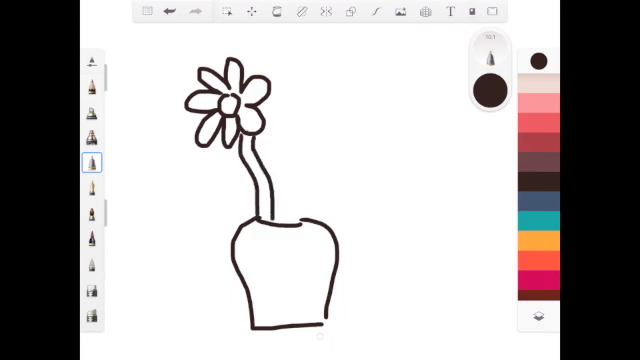
{"action": "mouse_move", "coordinate": [328, 103]}
{"action": "left_mouse_down"}
{"action": "mouse_move", "coordinate": [318, 118]}
{"action": "mouse_move", "coordinate": [338, 125]}
{"action": "mouse_move", "coordinate": [342, 104]}
{"action": "left_mouse_up"}
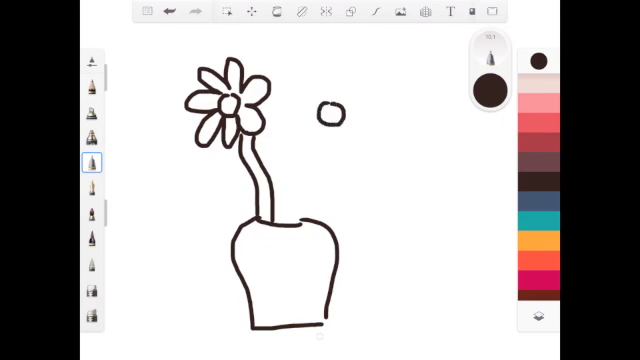
{"action": "mouse_move", "coordinate": [310, 82]}
{"action": "left_mouse_down"}
{"action": "mouse_move", "coordinate": [312, 98]}
{"action": "mouse_move", "coordinate": [326, 104]}
{"action": "mouse_move", "coordinate": [294, 122]}
{"action": "mouse_move", "coordinate": [318, 128]}
{"action": "mouse_move", "coordinate": [318, 145]}
{"action": "mouse_move", "coordinate": [334, 145]}
{"action": "mouse_move", "coordinate": [336, 127]}
{"action": "mouse_move", "coordinate": [345, 148]}
{"action": "mouse_move", "coordinate": [352, 128]}
{"action": "mouse_move", "coordinate": [372, 124]}
{"action": "mouse_move", "coordinate": [375, 105]}
{"action": "mouse_move", "coordinate": [352, 100]}
{"action": "mouse_move", "coordinate": [355, 75]}
{"action": "mouse_move", "coordinate": [340, 68]}
{"action": "mouse_move", "coordinate": [335, 88]}
{"action": "left_mouse_up"}
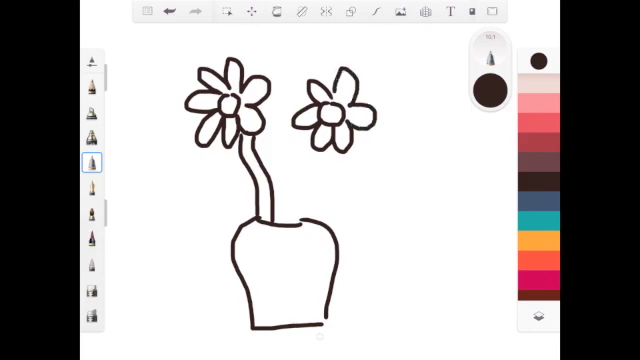
Draw the second flower's double-line stem to the vase and add small leaves to both stems
{"action": "left_click_drag", "start_coordinate": [335, 145], "coordinate": [310, 215]}
{"action": "left_click_drag", "start_coordinate": [344, 150], "coordinate": [328, 218]}
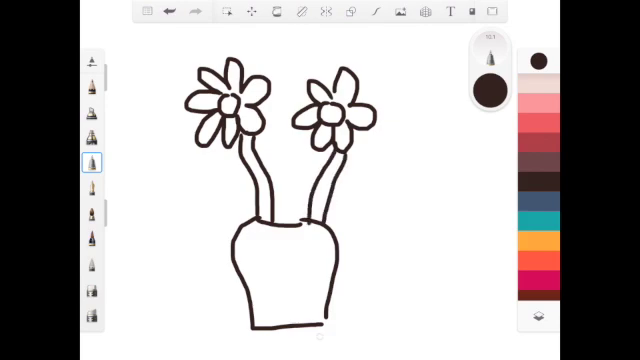
{"action": "left_click_drag", "start_coordinate": [248, 172], "coordinate": [226, 180]}
{"action": "mouse_move", "coordinate": [266, 165]}
{"action": "left_mouse_down"}
{"action": "mouse_move", "coordinate": [275, 160]}
{"action": "mouse_move", "coordinate": [308, 186]}
{"action": "mouse_move", "coordinate": [354, 182]}
{"action": "left_mouse_up"}
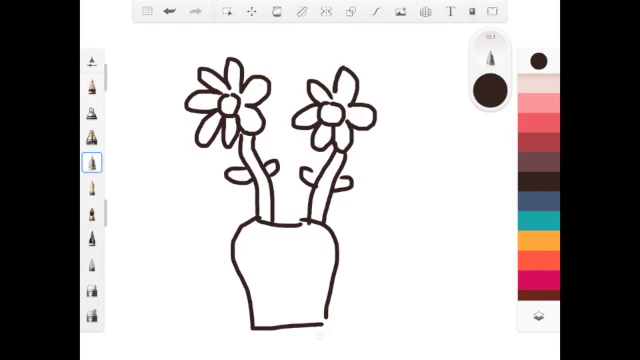
Draw a long stem leaning left from the vase, a petalled third flower head and two leaves
{"action": "left_click_drag", "start_coordinate": [177, 200], "coordinate": [237, 232]}
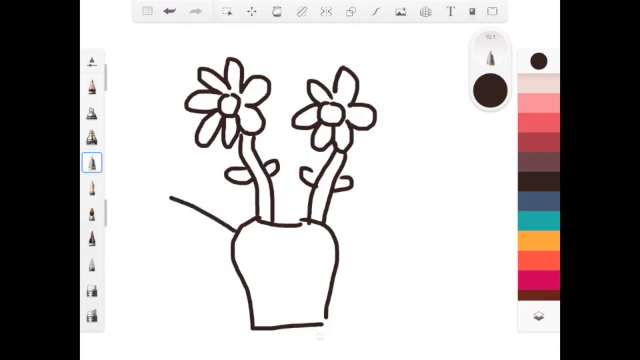
{"action": "left_click_drag", "start_coordinate": [180, 183], "coordinate": [240, 222]}
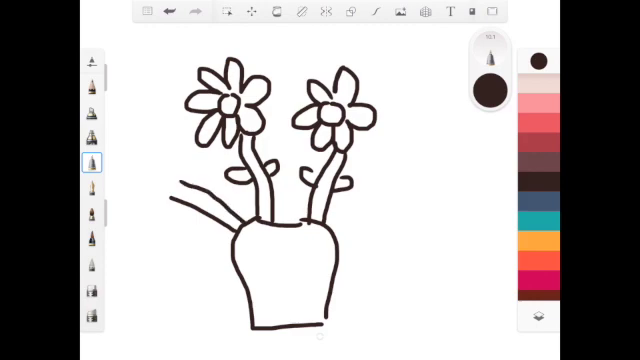
{"action": "mouse_move", "coordinate": [140, 152]}
{"action": "left_mouse_down"}
{"action": "mouse_move", "coordinate": [136, 168]}
{"action": "mouse_move", "coordinate": [154, 160]}
{"action": "mouse_move", "coordinate": [140, 152]}
{"action": "mouse_move", "coordinate": [142, 186]}
{"action": "mouse_move", "coordinate": [152, 200]}
{"action": "mouse_move", "coordinate": [150, 170]}
{"action": "mouse_move", "coordinate": [158, 195]}
{"action": "left_mouse_up"}
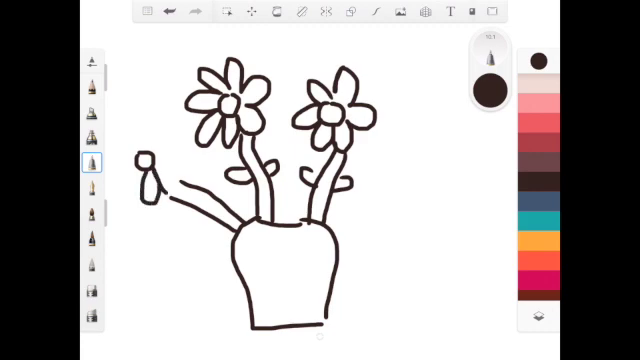
{"action": "left_click_drag", "start_coordinate": [152, 165], "coordinate": [185, 185]}
{"action": "left_click_drag", "start_coordinate": [140, 158], "coordinate": [178, 125]}
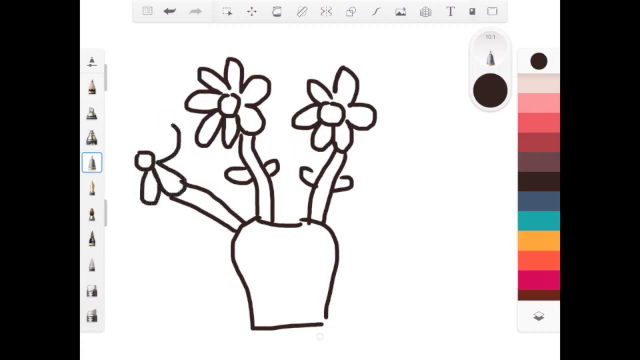
{"action": "mouse_move", "coordinate": [160, 150]}
{"action": "left_mouse_down"}
{"action": "mouse_move", "coordinate": [170, 125]}
{"action": "mouse_move", "coordinate": [150, 150]}
{"action": "mouse_move", "coordinate": [130, 120]}
{"action": "mouse_move", "coordinate": [140, 150]}
{"action": "mouse_move", "coordinate": [118, 152]}
{"action": "mouse_move", "coordinate": [116, 168]}
{"action": "mouse_move", "coordinate": [125, 175]}
{"action": "mouse_move", "coordinate": [140, 165]}
{"action": "mouse_move", "coordinate": [114, 192]}
{"action": "mouse_move", "coordinate": [124, 200]}
{"action": "mouse_move", "coordinate": [148, 180]}
{"action": "left_mouse_up"}
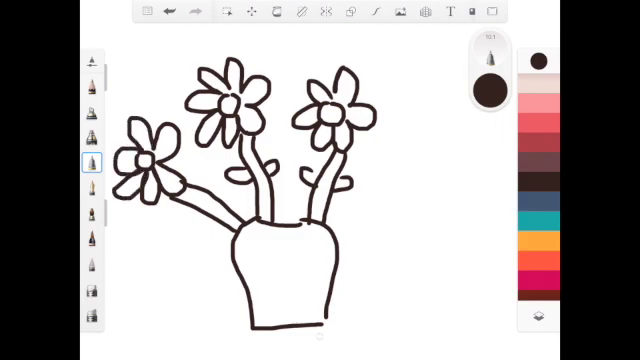
{"action": "mouse_move", "coordinate": [208, 217]}
{"action": "left_mouse_down"}
{"action": "mouse_move", "coordinate": [188, 232]}
{"action": "mouse_move", "coordinate": [205, 220]}
{"action": "left_mouse_up"}
{"action": "left_click_drag", "start_coordinate": [222, 182], "coordinate": [214, 195]}
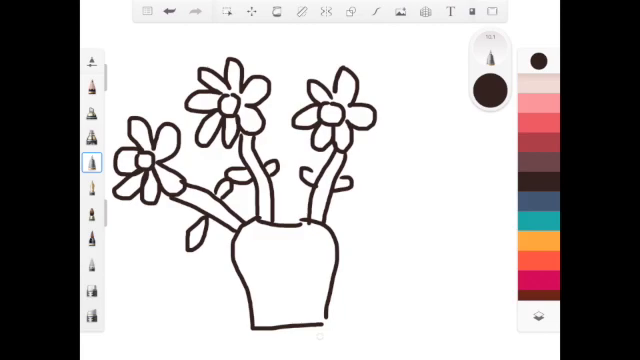
Set the Fill tool to bright red, undoing an accidental background fill
{"action": "left_click", "coordinate": [276, 11]}
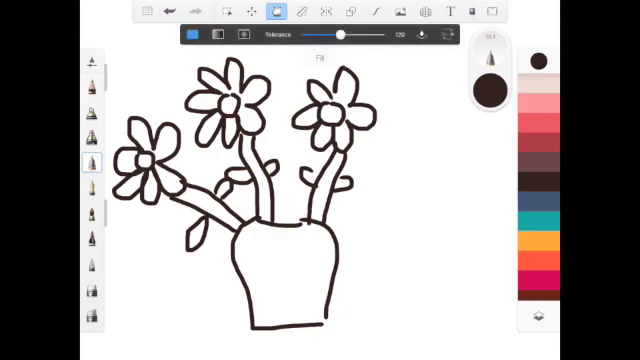
{"action": "left_click", "coordinate": [490, 90]}
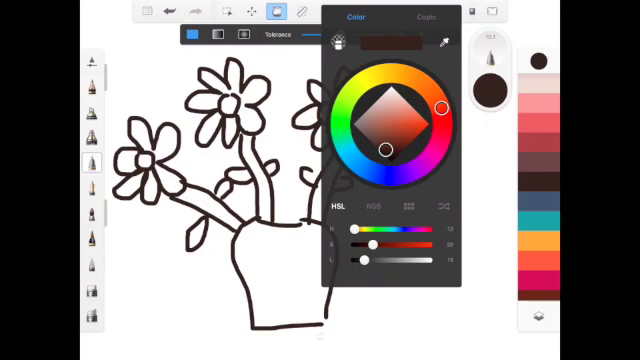
{"action": "left_click", "coordinate": [427, 123]}
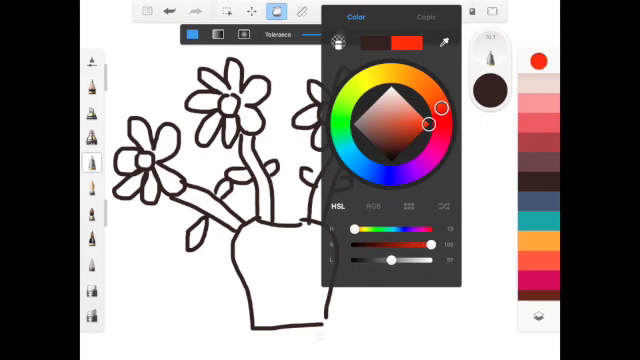
{"action": "left_click", "coordinate": [250, 200]}
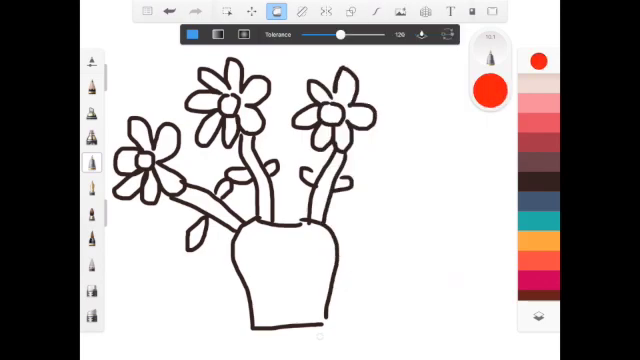
{"action": "left_click", "coordinate": [450, 200]}
{"action": "key", "text": "ctrl+z"}
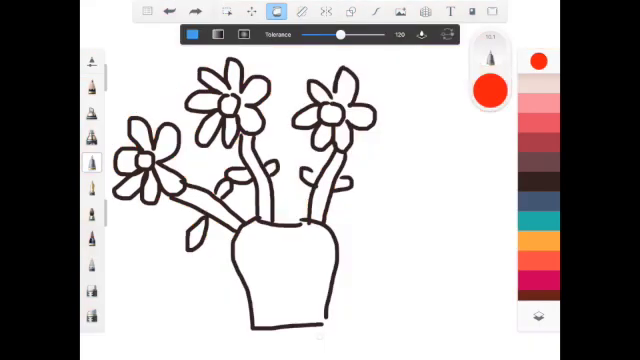
Fill the left flower's centre and each of its petals red
{"action": "left_click", "coordinate": [145, 161]}
{"action": "left_click", "coordinate": [140, 132]}
{"action": "left_click", "coordinate": [165, 140]}
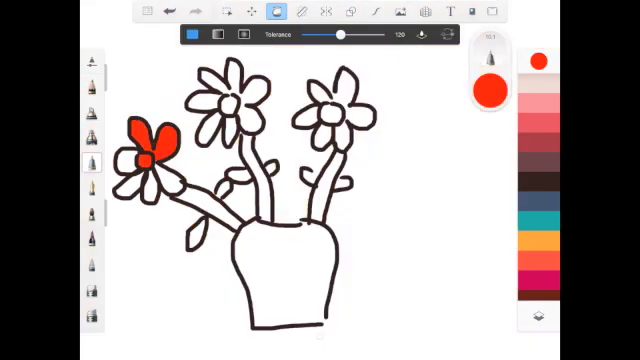
{"action": "left_click", "coordinate": [125, 128]}
{"action": "left_click", "coordinate": [122, 155]}
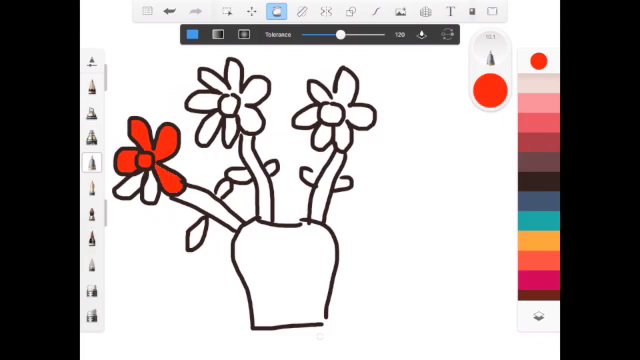
{"action": "left_click", "coordinate": [128, 180]}
{"action": "left_click", "coordinate": [150, 188]}
{"action": "left_click", "coordinate": [170, 180]}
{"action": "left_click", "coordinate": [128, 186]}
{"action": "left_click", "coordinate": [490, 90]}
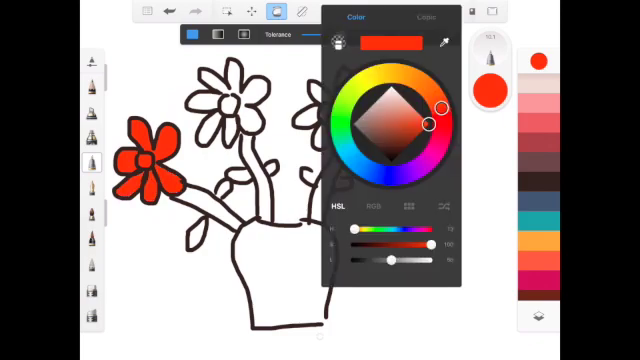
Fill the middle flower yellow-green and the right flower's centre and petals blue
{"action": "left_click", "coordinate": [353, 87]}
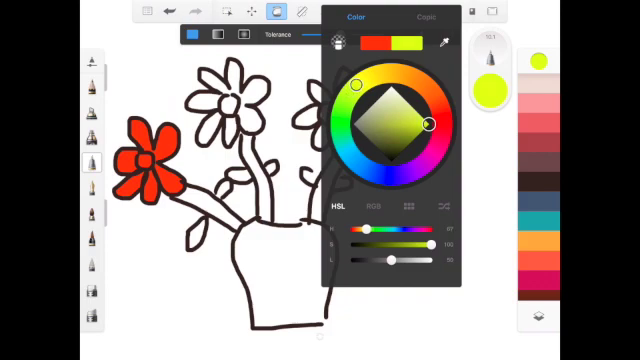
{"action": "left_click", "coordinate": [371, 106]}
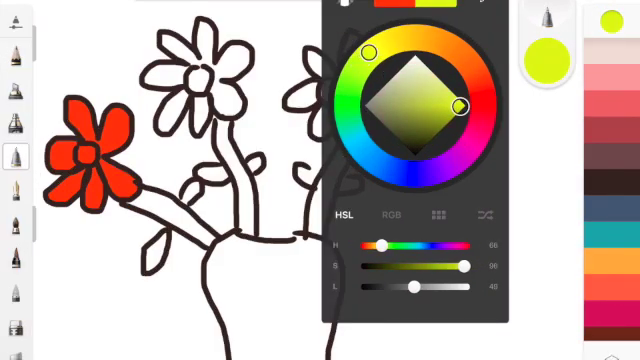
{"action": "left_click", "coordinate": [228, 95]}
{"action": "left_click", "coordinate": [332, 93]}
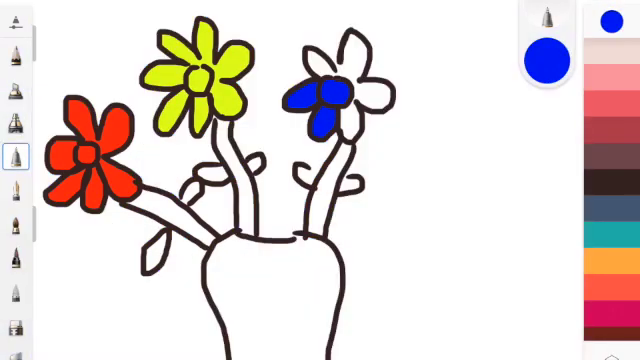
Shift the current colour back to a lighter blue, undoing an accidental red fill
{"action": "left_click", "coordinate": [546, 60]}
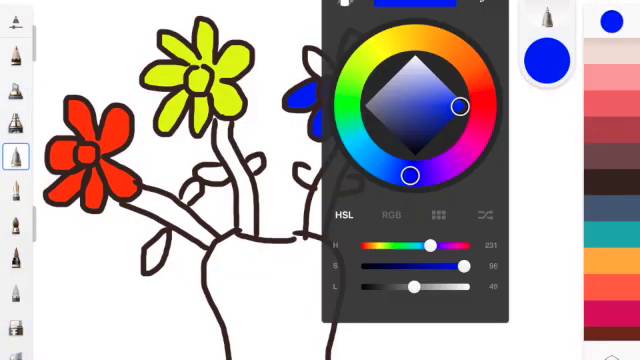
{"action": "left_click", "coordinate": [611, 180]}
{"action": "left_click", "coordinate": [546, 60]}
{"action": "left_click_drag", "start_coordinate": [372, 105], "coordinate": [453, 95]}
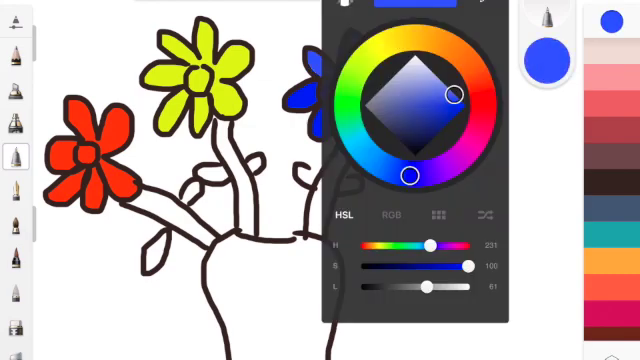
{"action": "left_click", "coordinate": [611, 20]}
{"action": "left_click", "coordinate": [480, 200]}
{"action": "key", "text": "ctrl+z"}
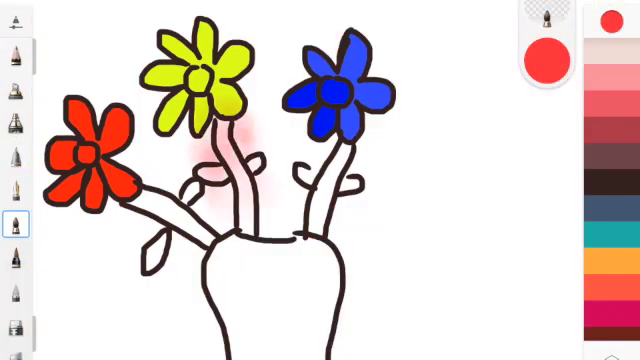
Airbrush soft red, blue and yellow washes around the middle, left and right stems
{"action": "left_click_drag", "start_coordinate": [230, 130], "coordinate": [260, 220]}
{"action": "left_click", "coordinate": [611, 20]}
{"action": "left_click_drag", "start_coordinate": [140, 170], "coordinate": [180, 260]}
{"action": "left_click", "coordinate": [546, 60]}
{"action": "left_click_drag", "start_coordinate": [372, 95], "coordinate": [453, 105]}
{"action": "left_click_drag", "start_coordinate": [340, 150], "coordinate": [330, 220]}
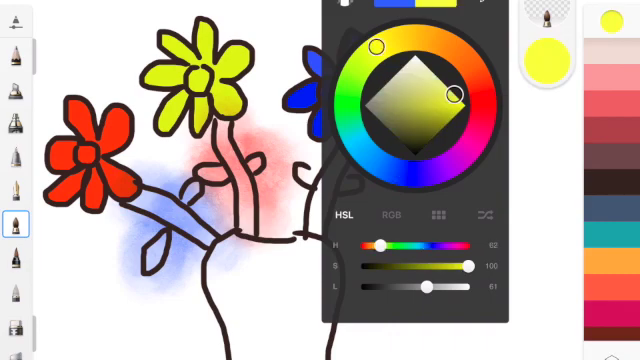
Colour the vase yellow, undoing stray whole-canvas fills, and dot red speckles down it
{"action": "left_click", "coordinate": [270, 270]}
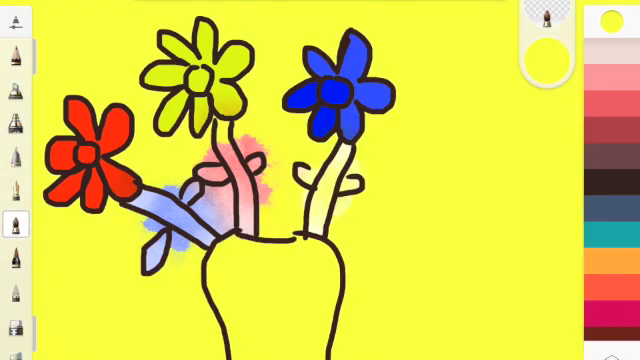
{"action": "key", "text": "ctrl+z"}
{"action": "left_click", "coordinate": [546, 60]}
{"action": "left_click_drag", "start_coordinate": [250, 270], "coordinate": [300, 285]}
{"action": "left_click", "coordinate": [450, 250]}
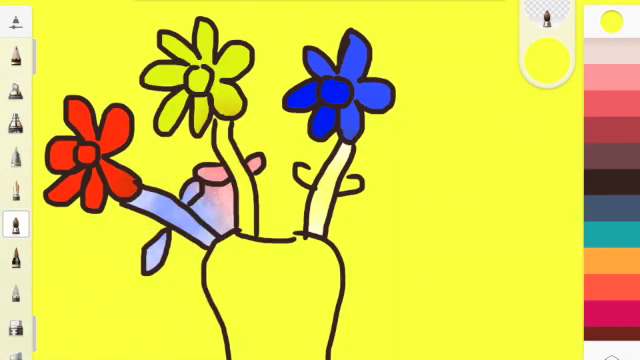
{"action": "key", "text": "ctrl+z"}
{"action": "left_click", "coordinate": [270, 300]}
{"action": "left_click", "coordinate": [546, 60]}
{"action": "left_click", "coordinate": [16, 157]}
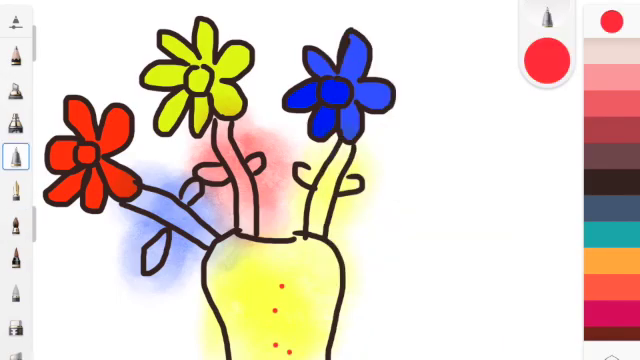